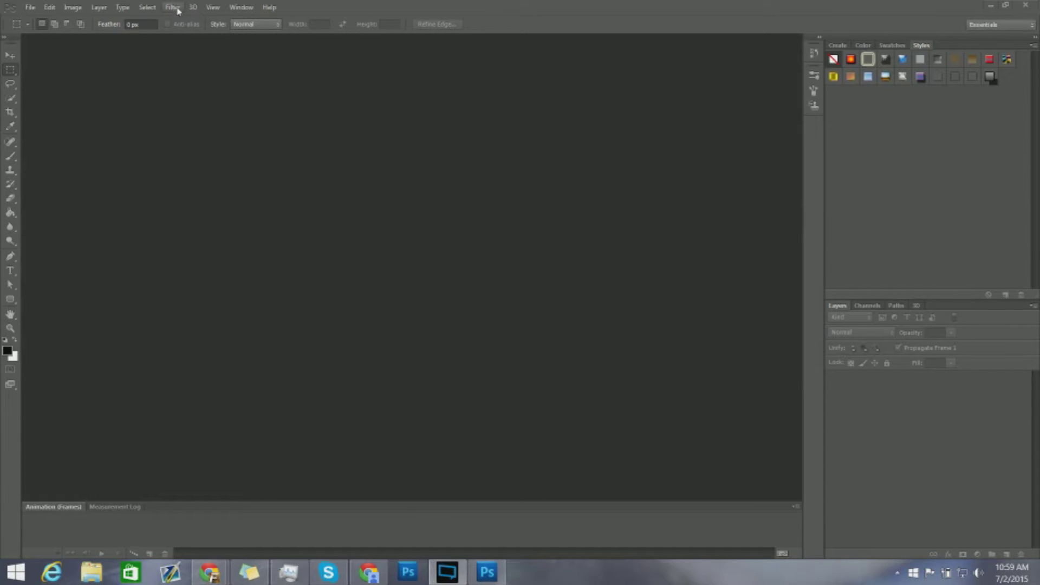
- Check Photoshop CS6's Filter menu for the Magic Bullet entry, then close Photoshop
left_click(215, 8)
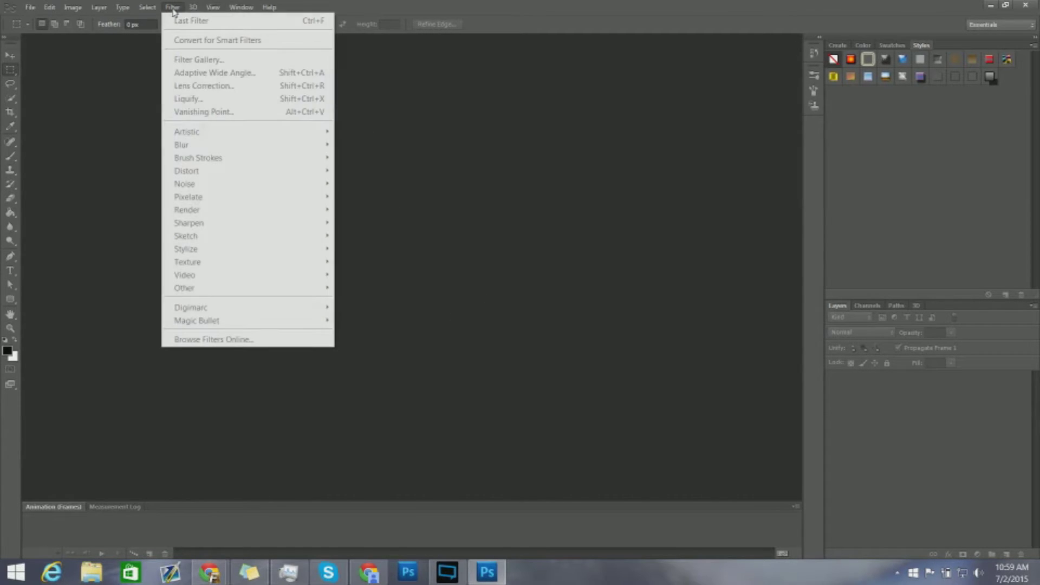
mouse_move(173, 8)
left_click(902, 18)
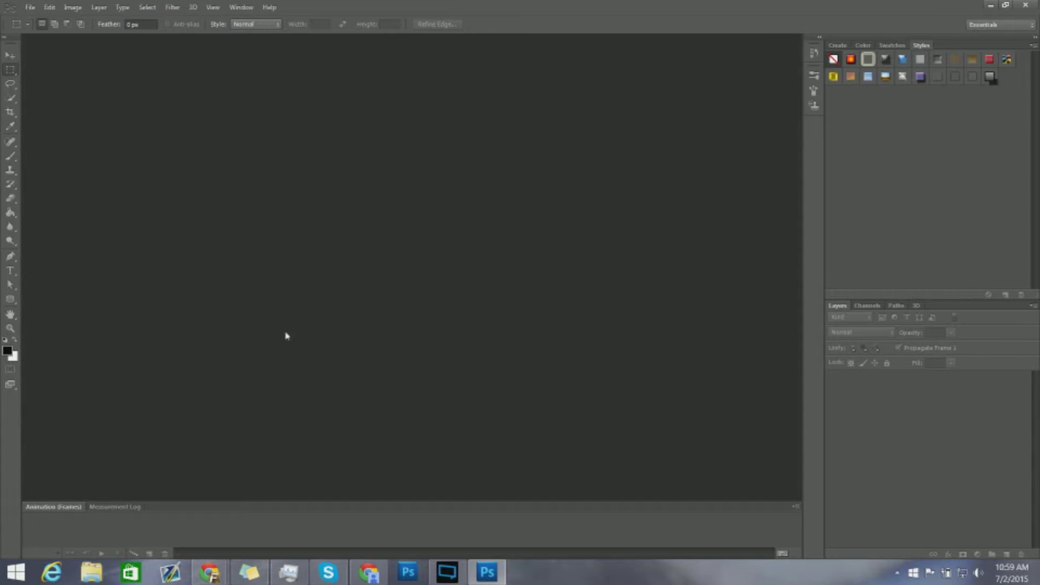
left_click(1027, 6)
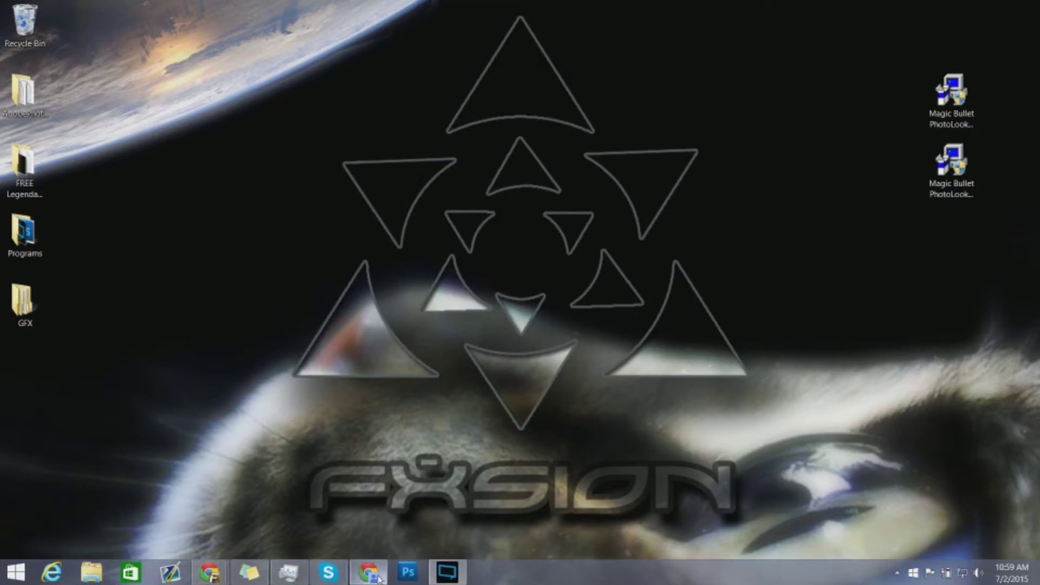
- Load the MediaFire download page for the Magic Bullet PhotoLooks 1.0 32bit installer in Chrome
mouse_move(369, 573)
left_click(268, 467)
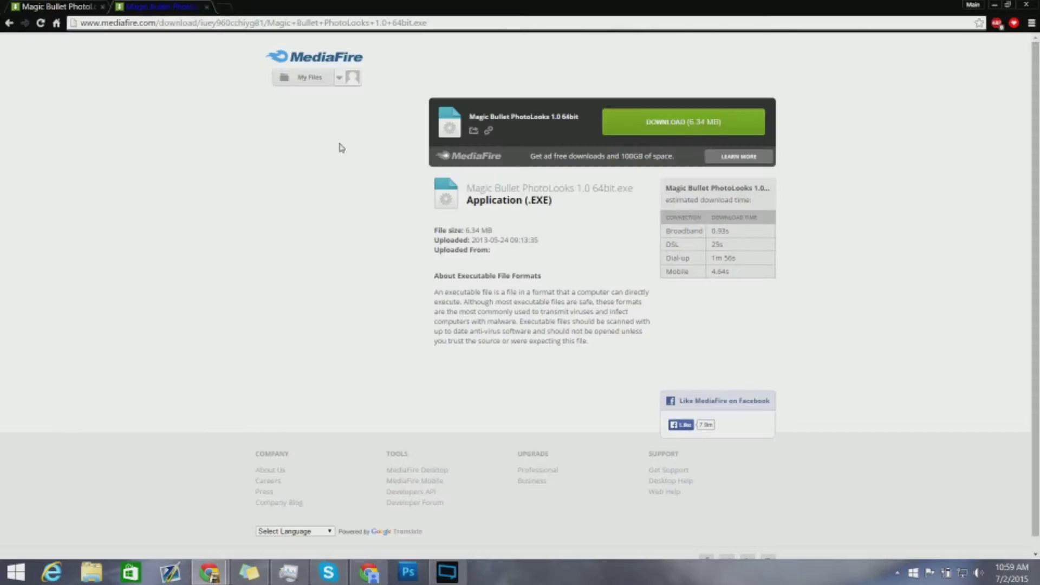
left_click(84, 5)
left_click(40, 5)
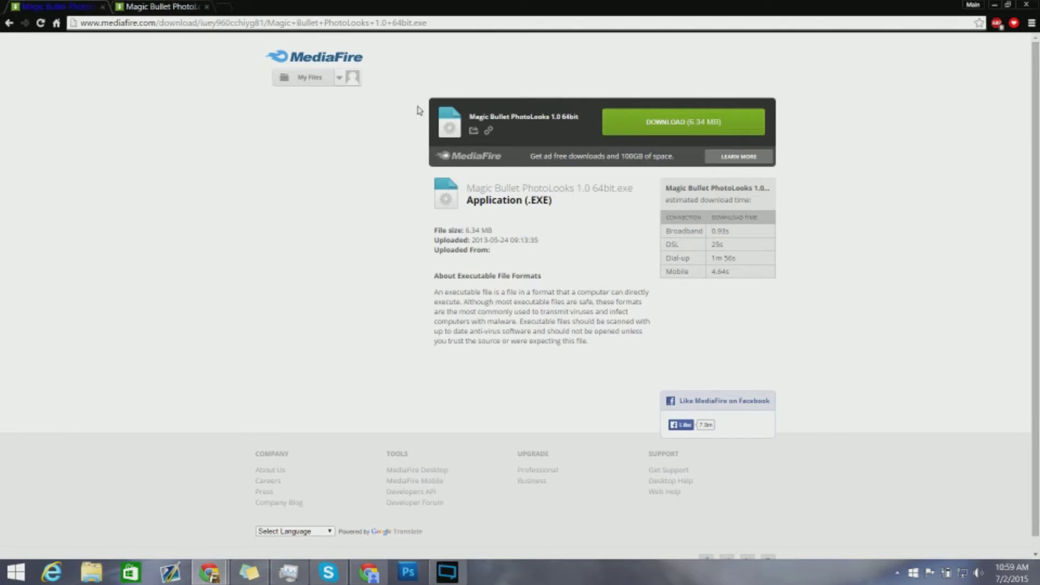
left_click(207, 8)
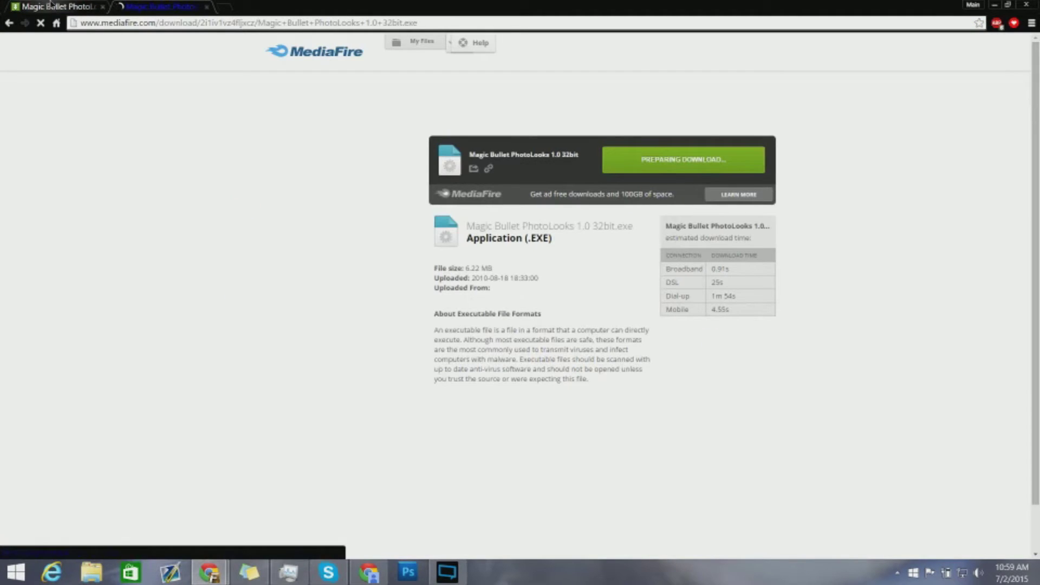
left_click(57, 7)
- Bring the MediaFire PhotoLooks 1.0 64bit tab, with its 6.34 MB download, to the front
left_click(183, 5)
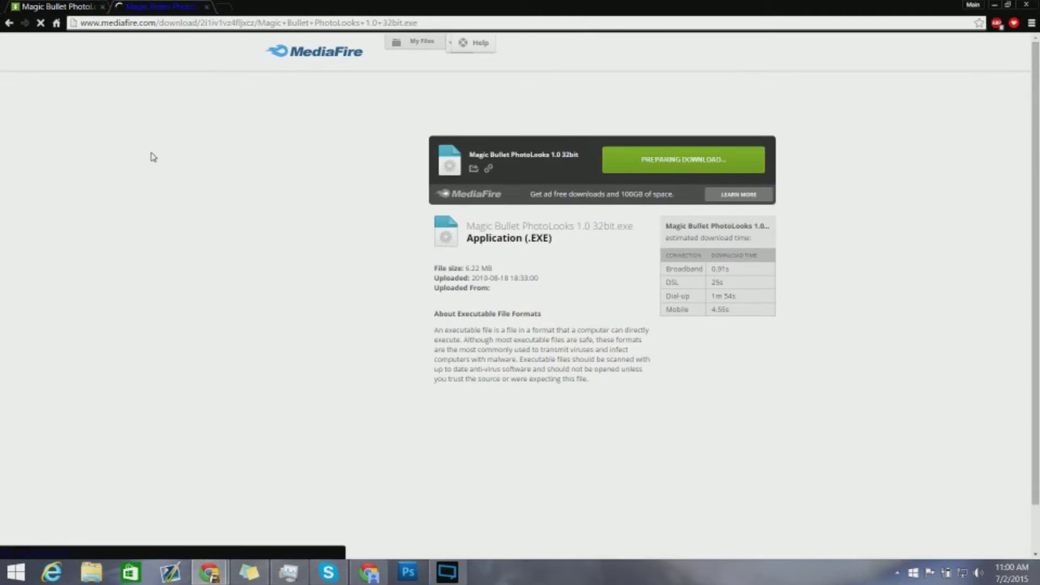
left_click(41, 6)
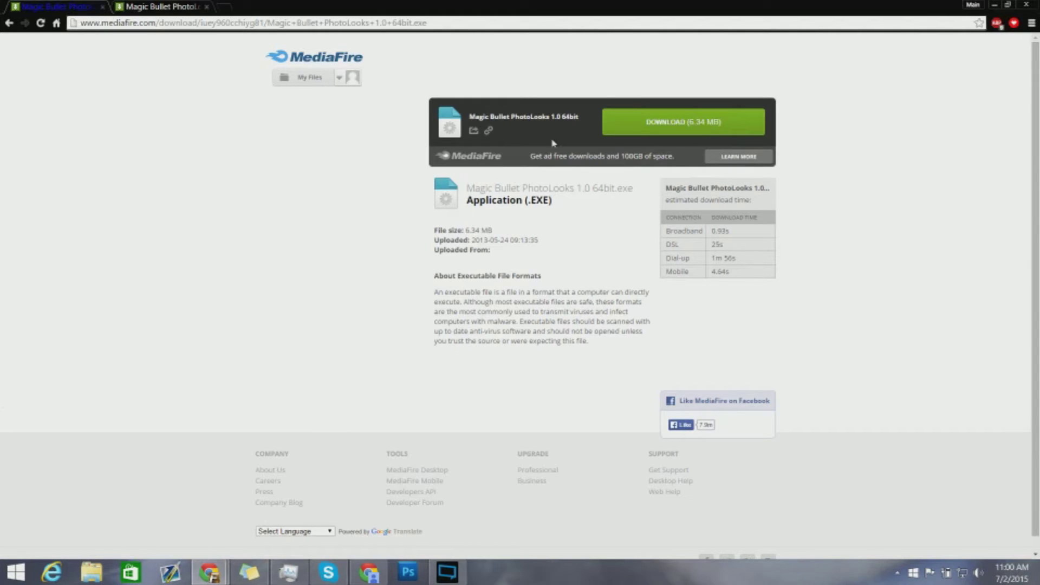
- Download both the 64bit and 32bit Magic Bullet PhotoLooks 1.0 installers from MediaFire
left_click(673, 129)
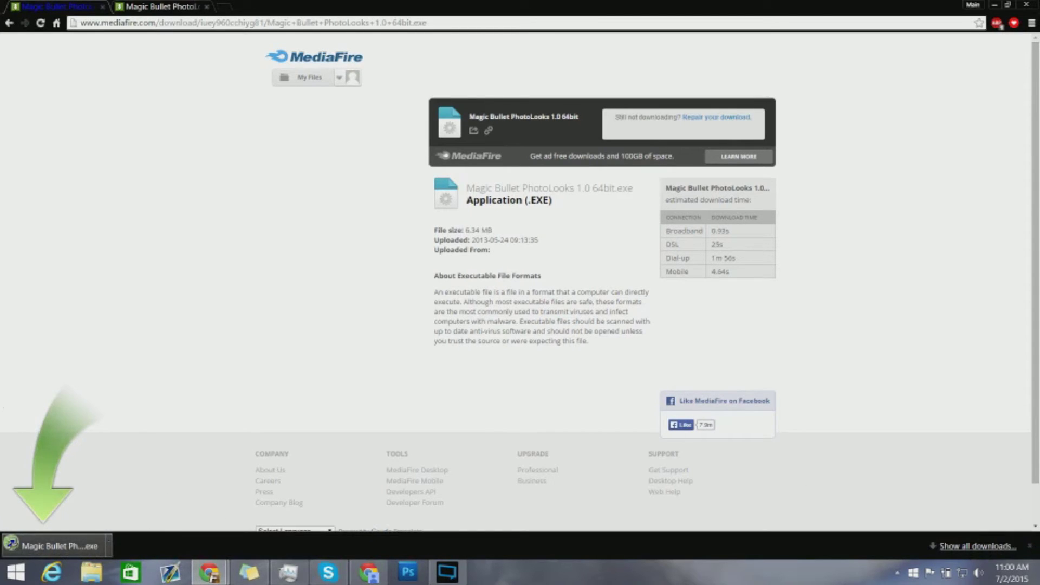
left_click(1028, 547)
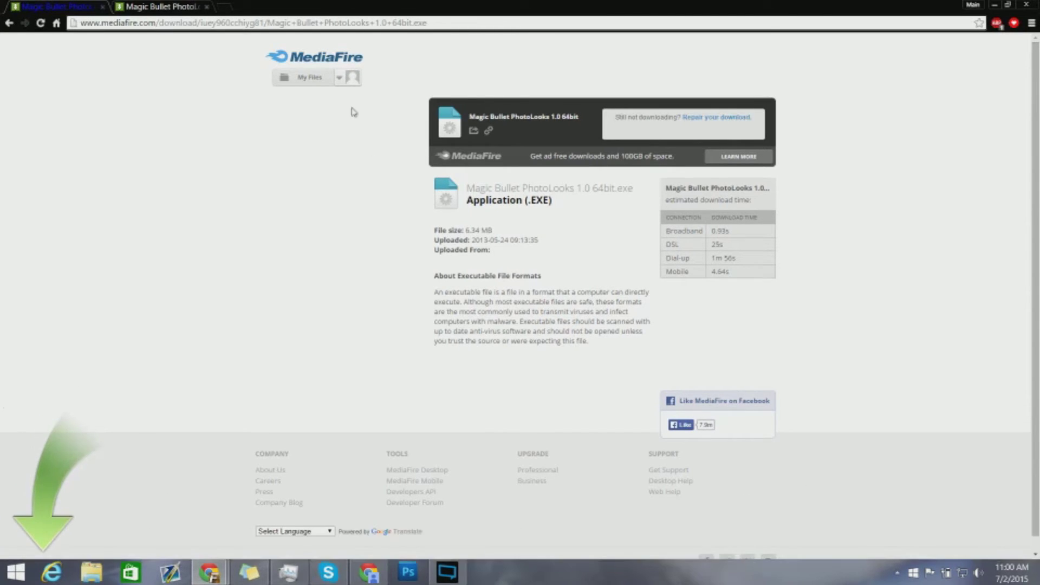
left_click(159, 7)
left_click(693, 117)
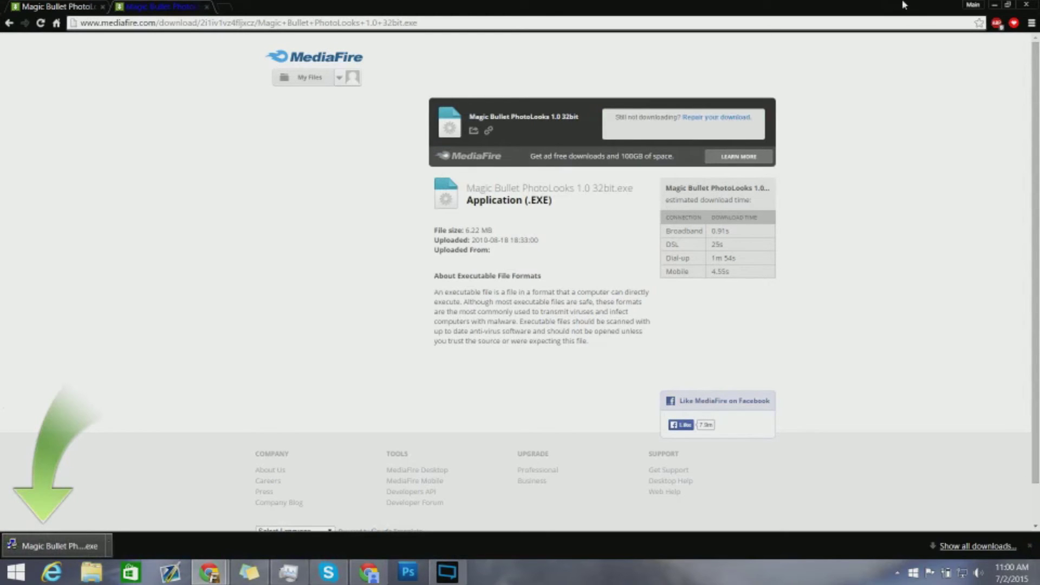
- Run the downloaded 32bit PhotoLooks installer to open the Red Giant setup wizard
left_click_drag(921, 8, 936, 10)
left_click(42, 556)
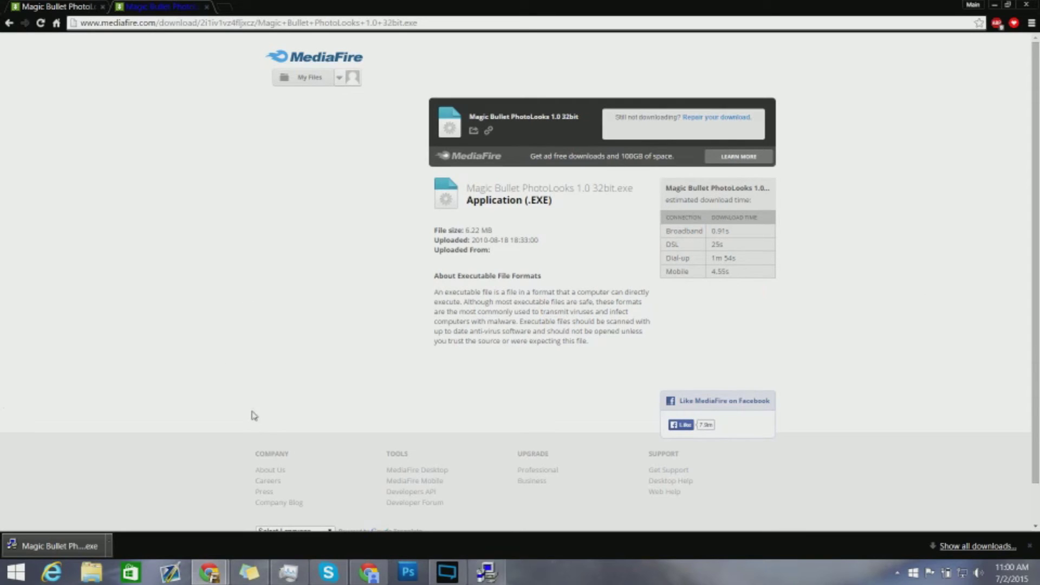
left_click(497, 569)
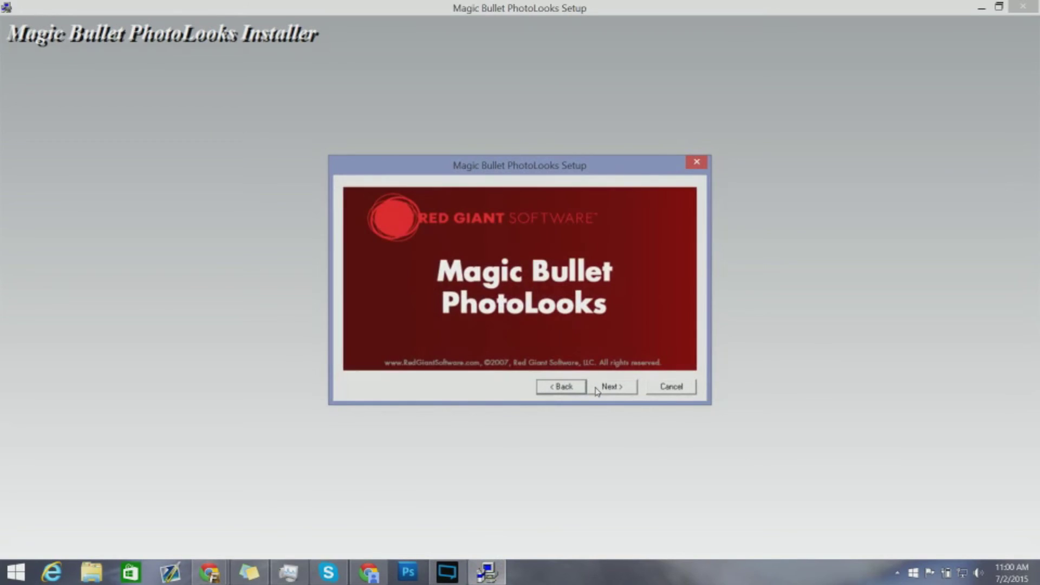
- Get past the splash and license pages, register with the serial number, and browse for a destination
left_click(612, 388)
left_click(599, 386)
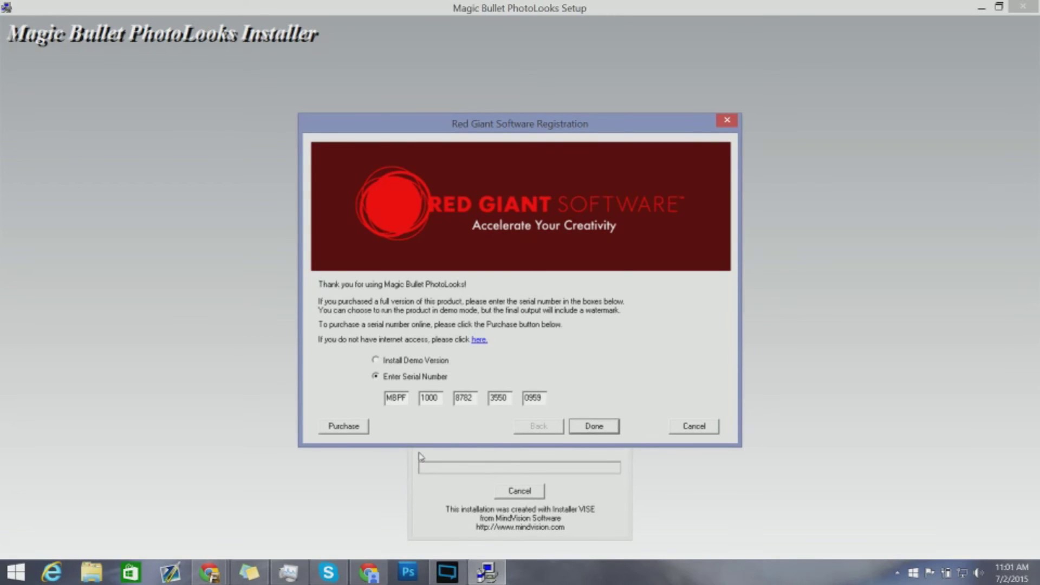
left_click(587, 433)
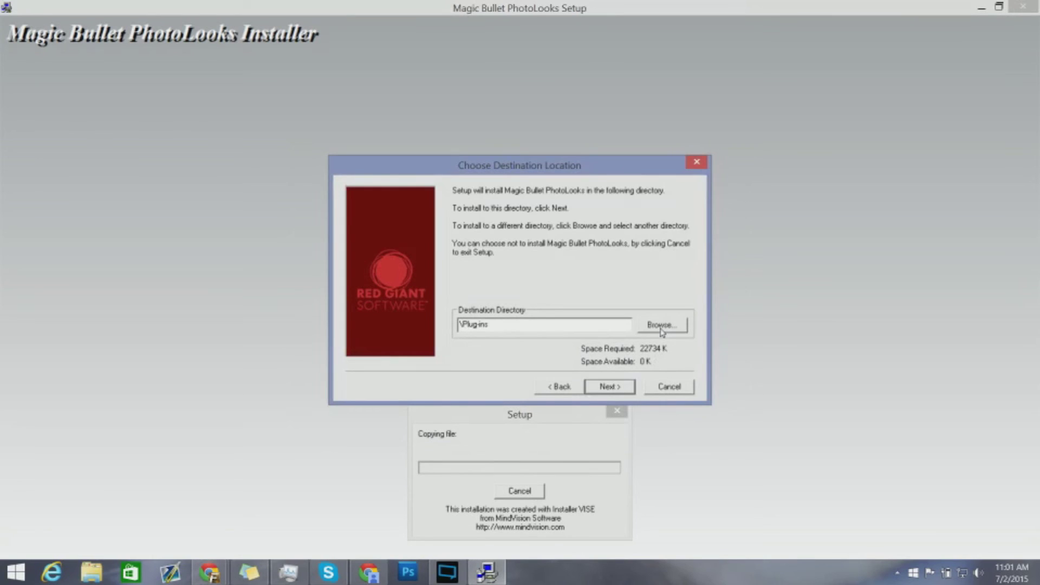
left_click(662, 326)
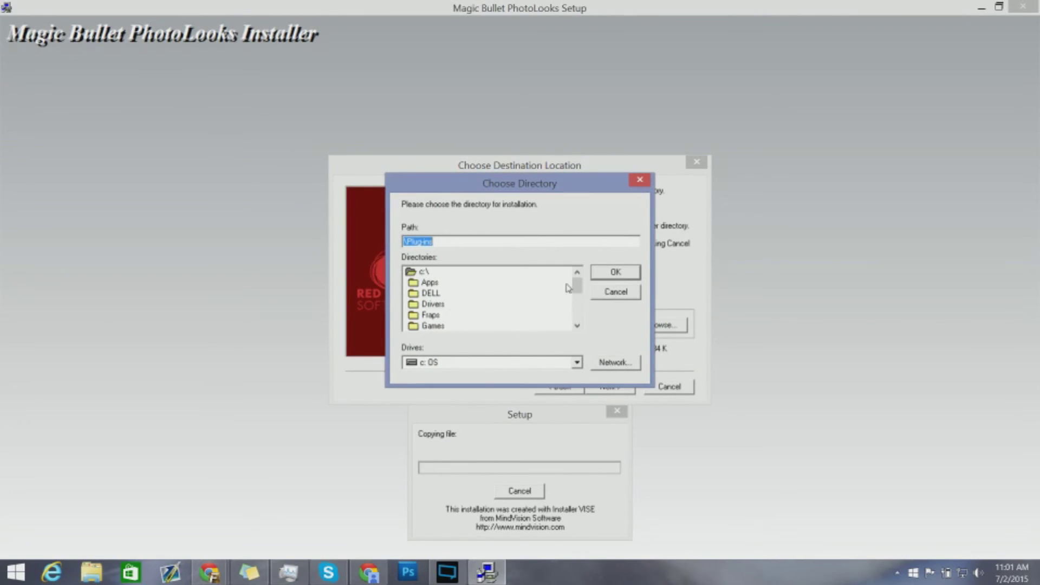
left_click_drag(577, 286, 579, 311)
- Set the destination to Desktop\AdobePhotoshopCS6Portable\App\PhotoshopCS6\Plug-ins
left_click(436, 316)
double_click(436, 316)
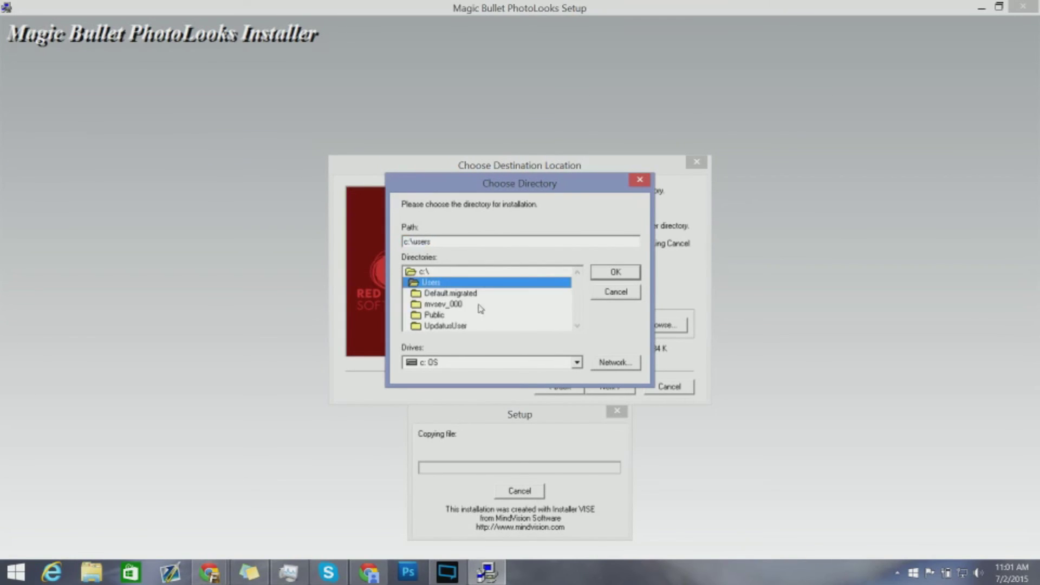
double_click(449, 310)
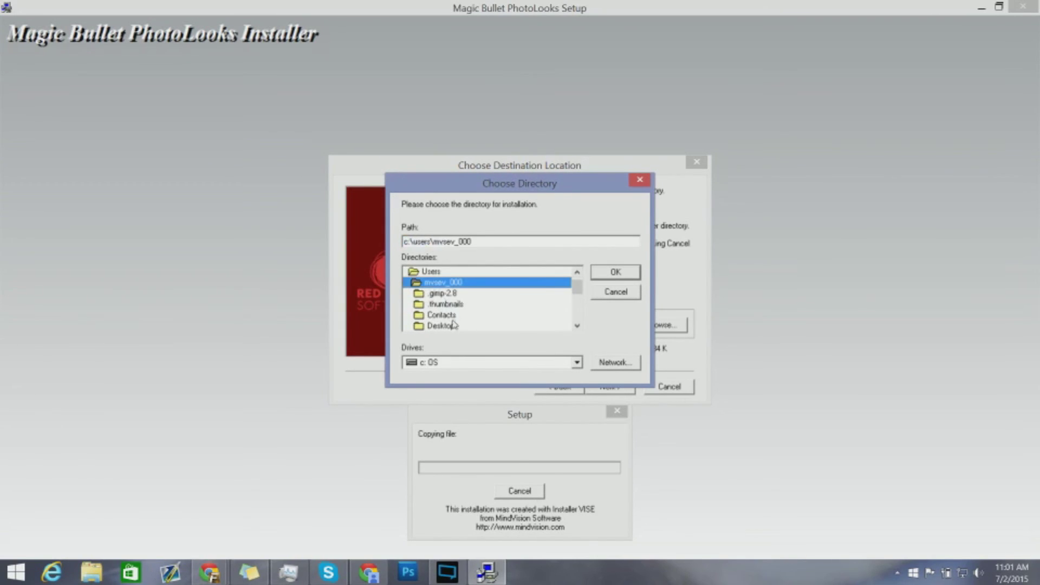
double_click(451, 327)
double_click(445, 294)
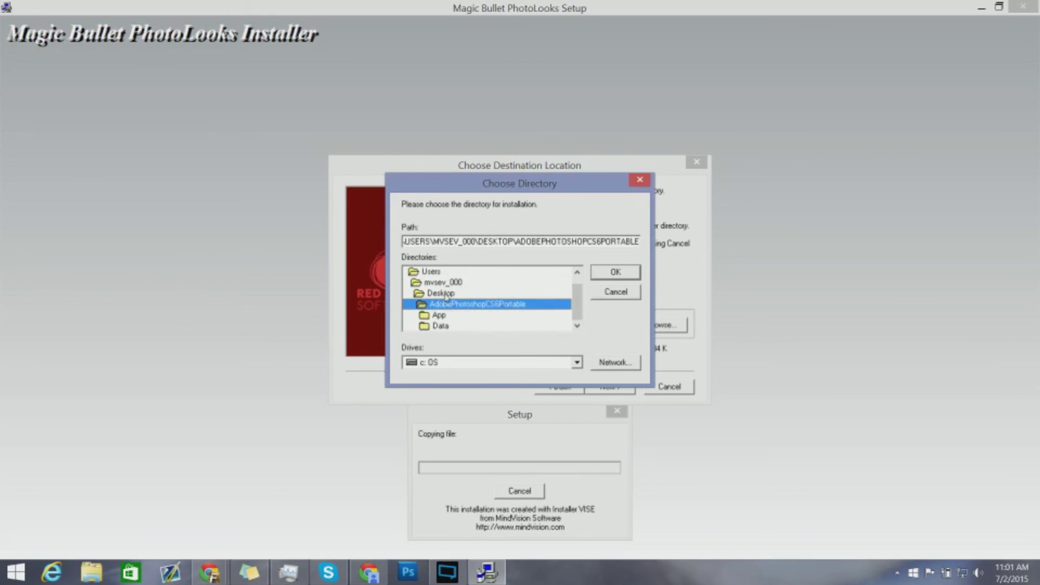
double_click(464, 317)
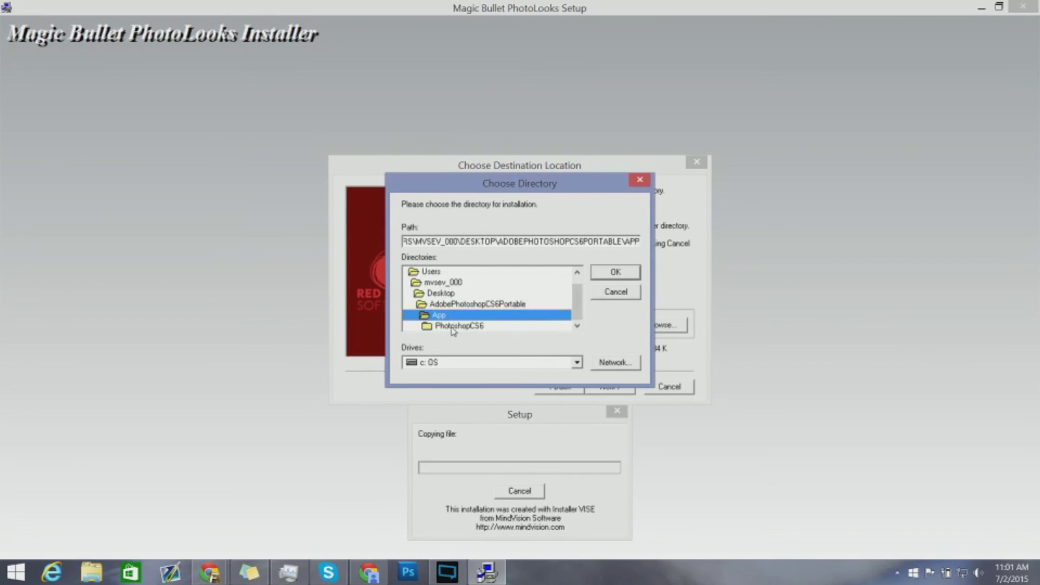
double_click(460, 326)
scroll(470, 311, "down", 1)
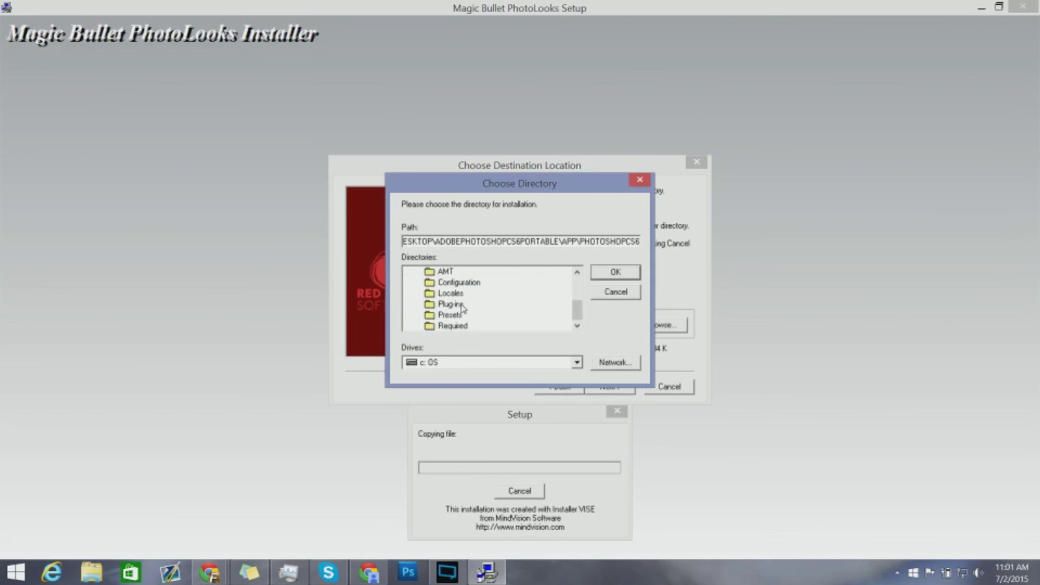
double_click(464, 308)
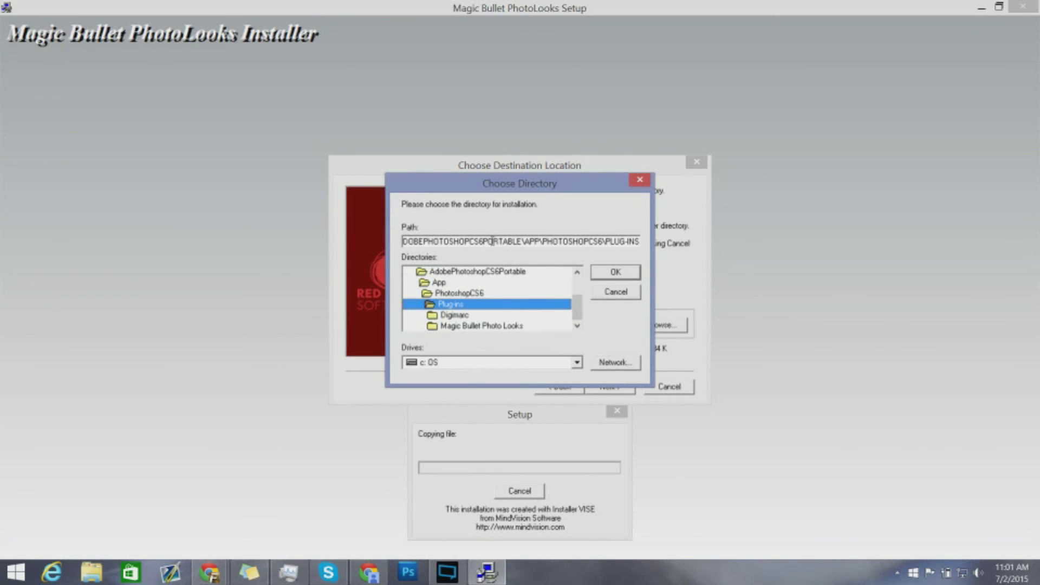
left_click_drag(492, 241, 539, 242)
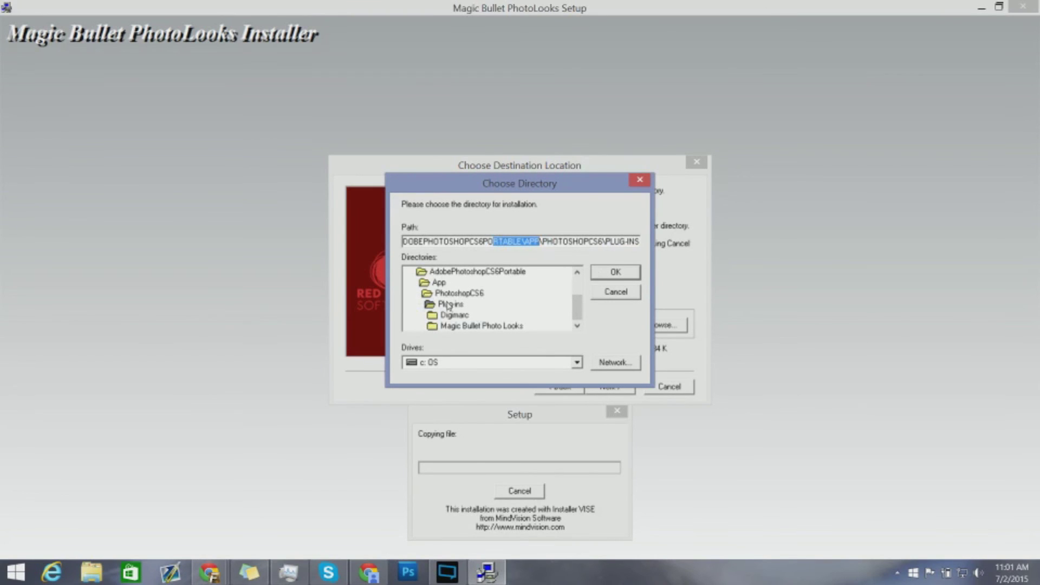